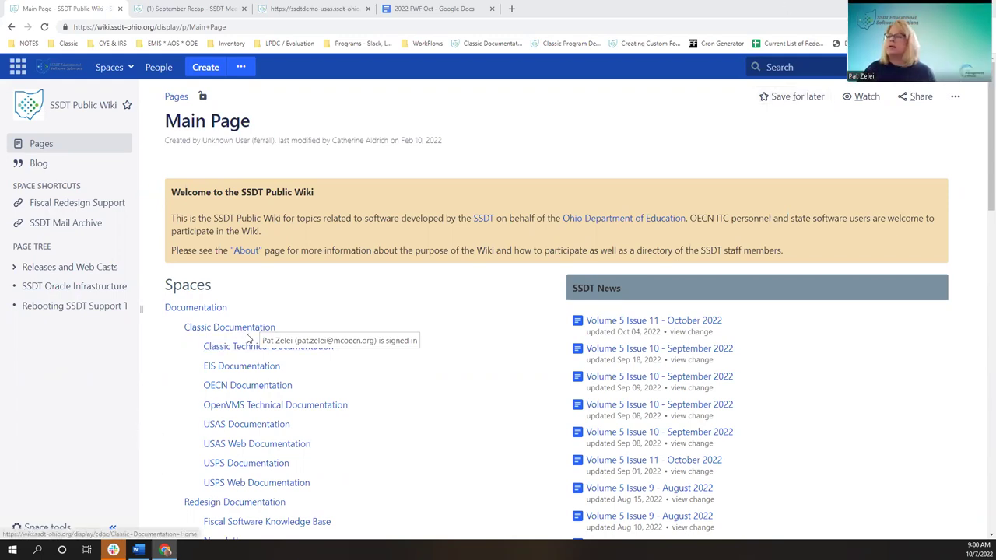
Go from the Main Page through SSDT Meetings and Trainings to the Calendar Year 2022 release recaps
{"action": "scroll", "coordinate": [247, 339], "scroll_direction": "down", "scroll_amount": 4}
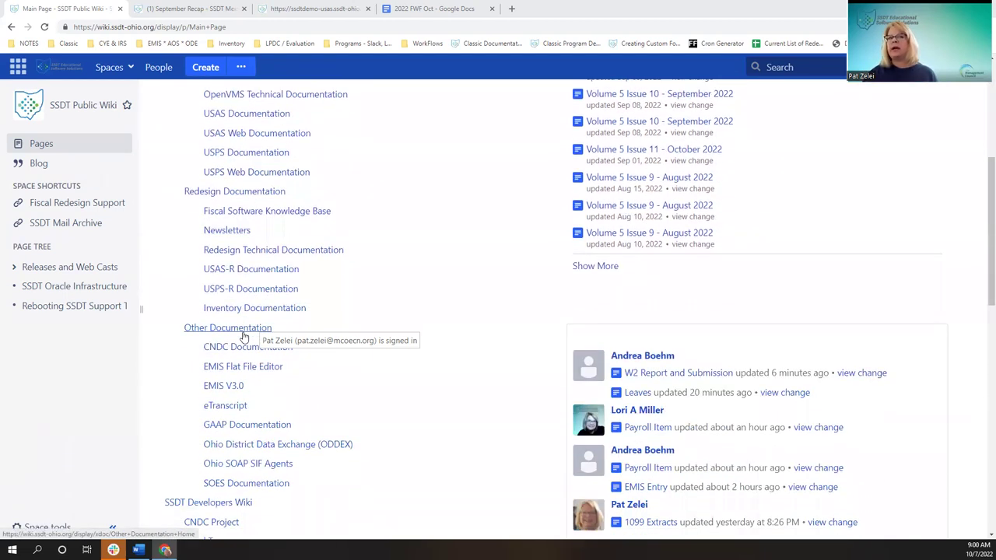
{"action": "scroll", "coordinate": [243, 336], "scroll_direction": "down", "scroll_amount": 3}
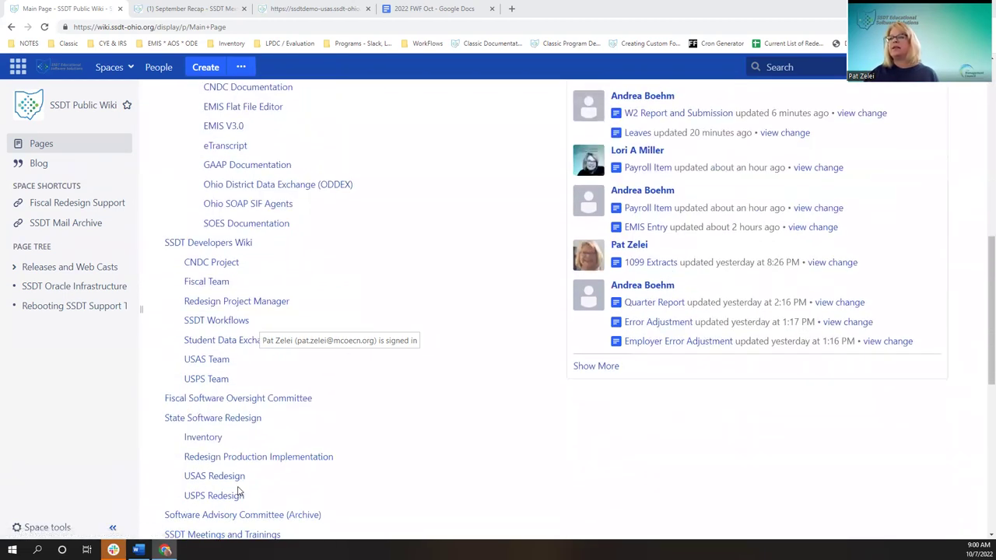
{"action": "scroll", "coordinate": [240, 492], "scroll_direction": "down", "scroll_amount": 1}
{"action": "left_click", "coordinate": [238, 484]}
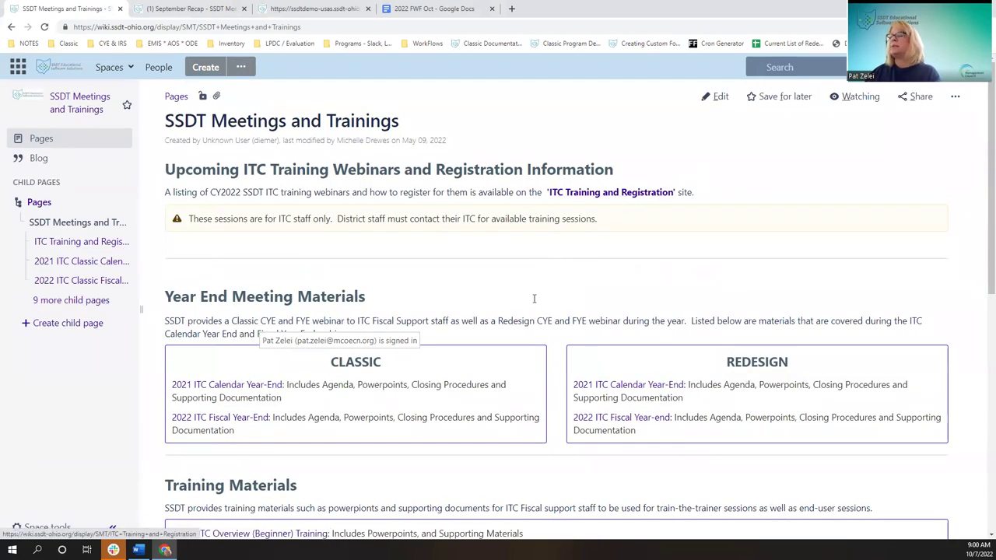
{"action": "scroll", "coordinate": [510, 301], "scroll_direction": "down", "scroll_amount": 4}
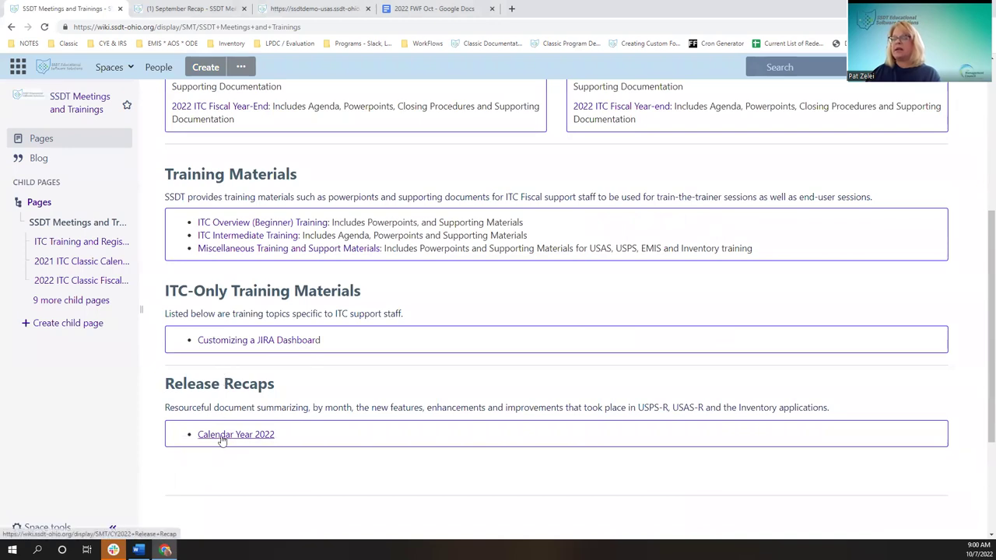
{"action": "left_click", "coordinate": [222, 439]}
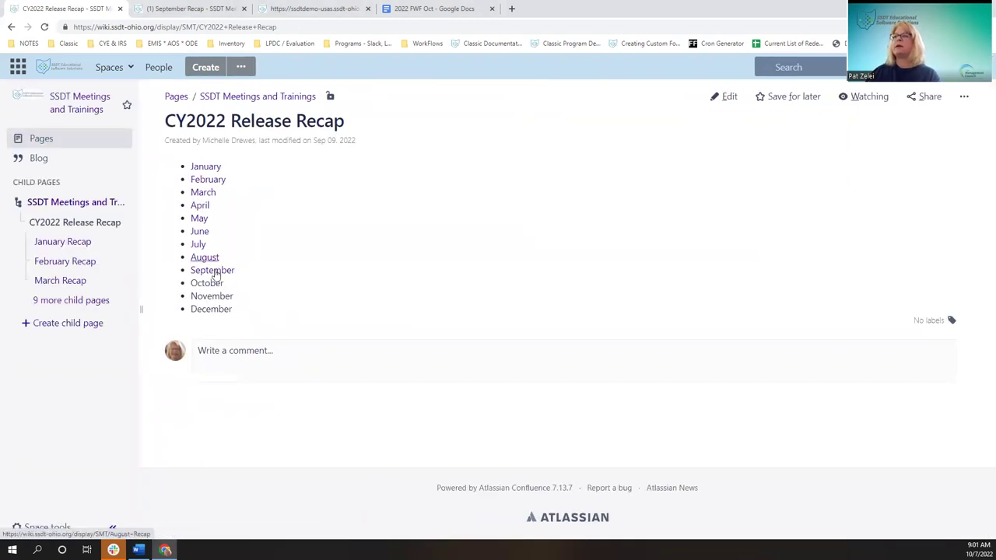
Open the September Recap, glance at the 8.55.0 release notes, and return to the recap
{"action": "left_click", "coordinate": [216, 275]}
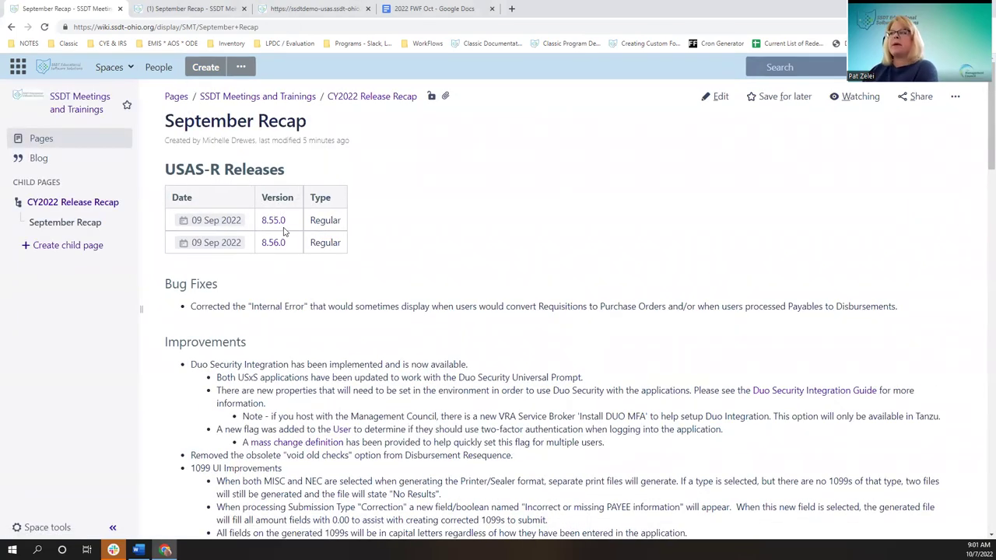
{"action": "left_click", "coordinate": [274, 222]}
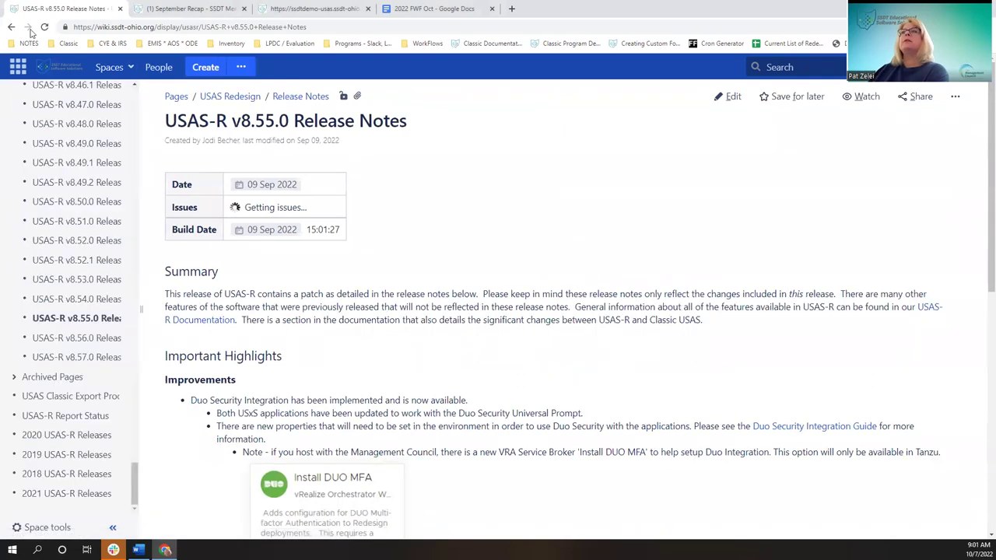
{"action": "left_click", "coordinate": [10, 28]}
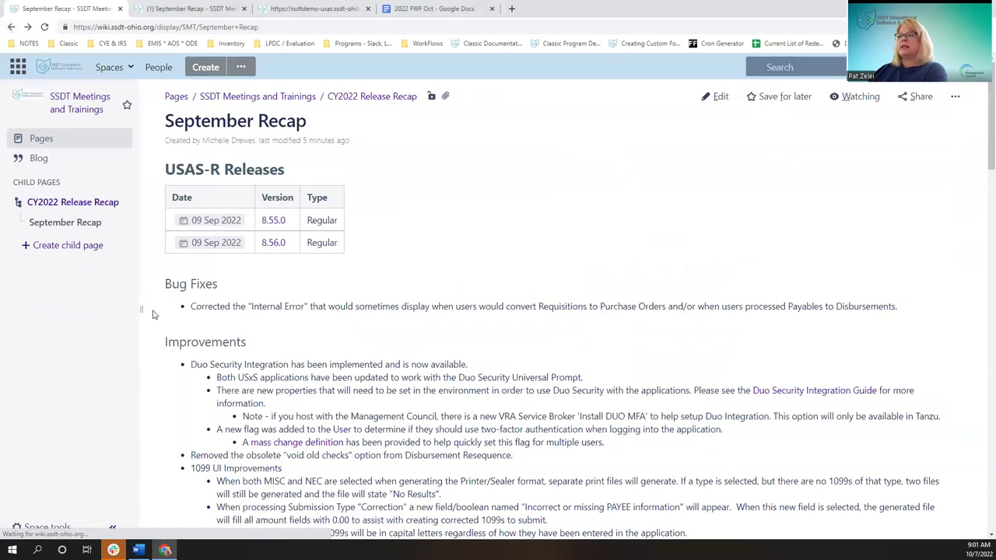
{"action": "scroll", "coordinate": [480, 269], "scroll_direction": "down", "scroll_amount": 1}
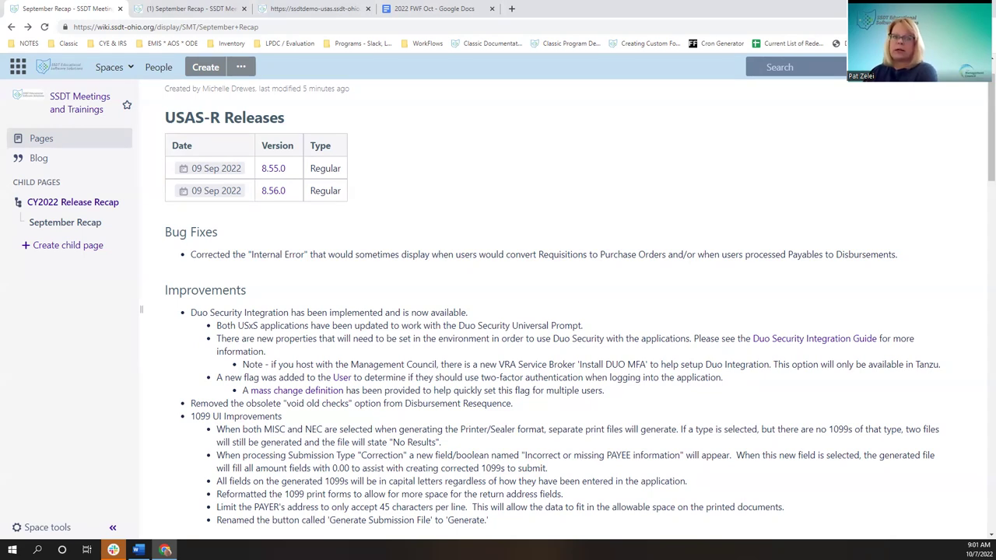
{"action": "scroll", "coordinate": [502, 312], "scroll_direction": "down", "scroll_amount": 1}
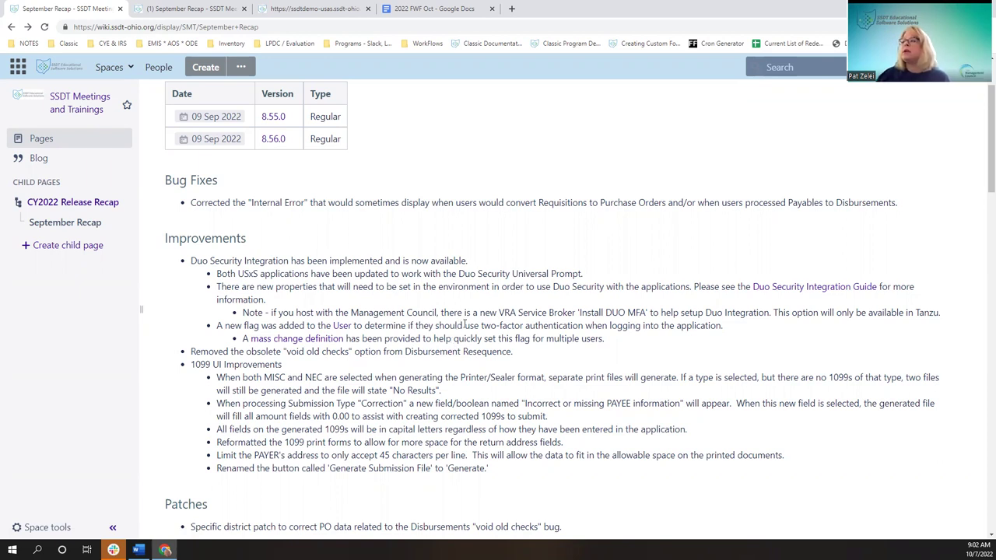
{"action": "scroll", "coordinate": [464, 324], "scroll_direction": "down", "scroll_amount": 1}
{"action": "scroll", "coordinate": [466, 323], "scroll_direction": "down", "scroll_amount": 3}
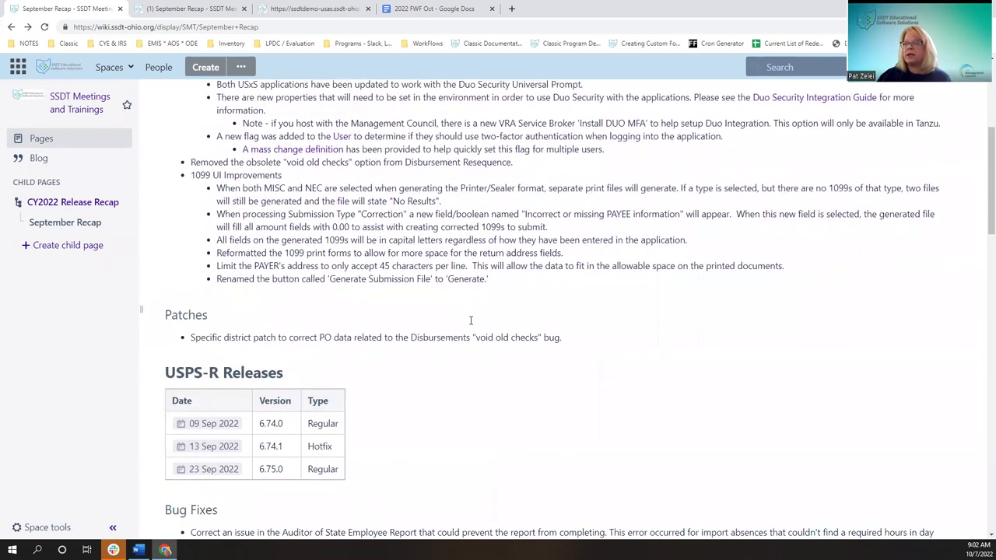
{"action": "scroll", "coordinate": [471, 323], "scroll_direction": "down", "scroll_amount": 6}
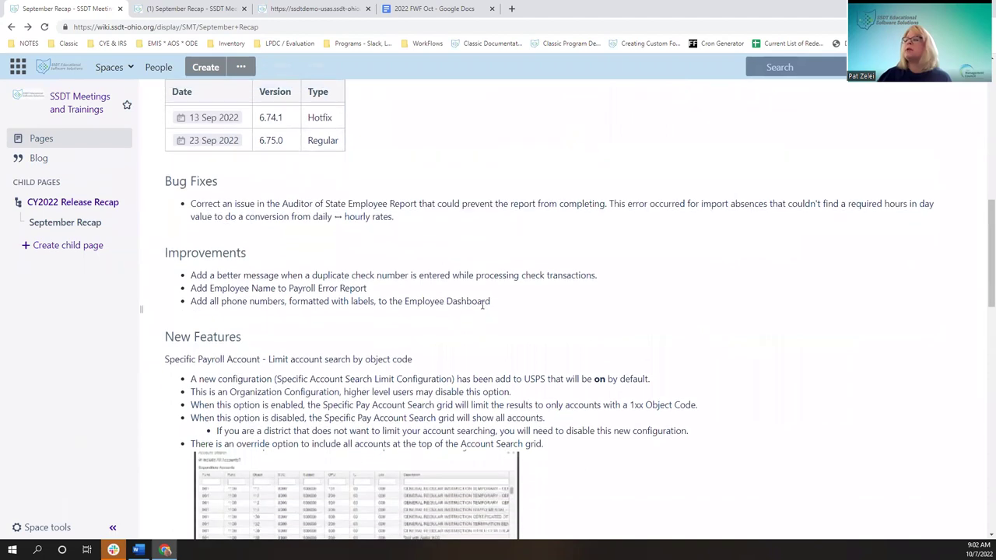
{"action": "scroll", "coordinate": [483, 303], "scroll_direction": "down", "scroll_amount": 5}
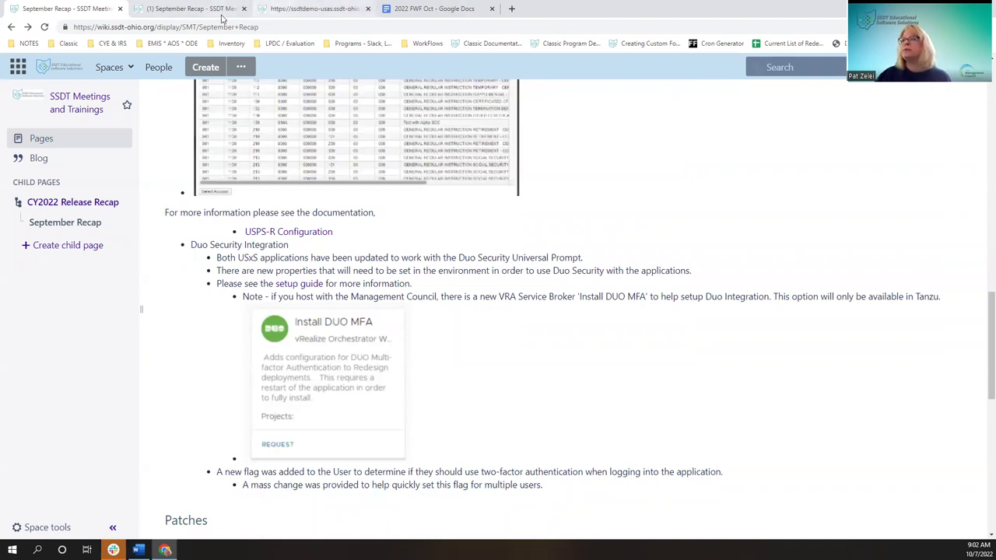
Open the admin user's record from System > Users in USAS-R for editing, then return to the wiki
{"action": "left_click", "coordinate": [324, 8]}
{"action": "left_click", "coordinate": [268, 93]}
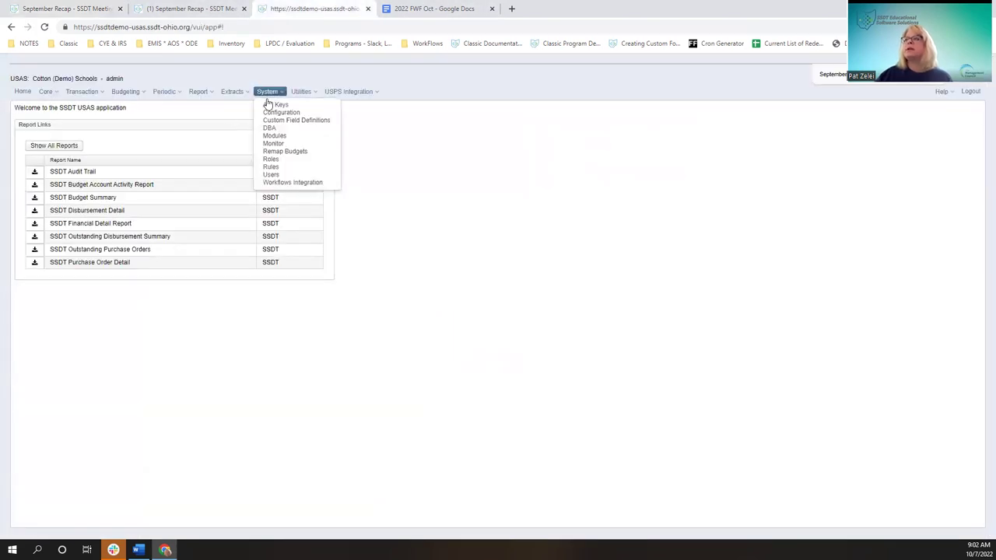
{"action": "left_click", "coordinate": [272, 175]}
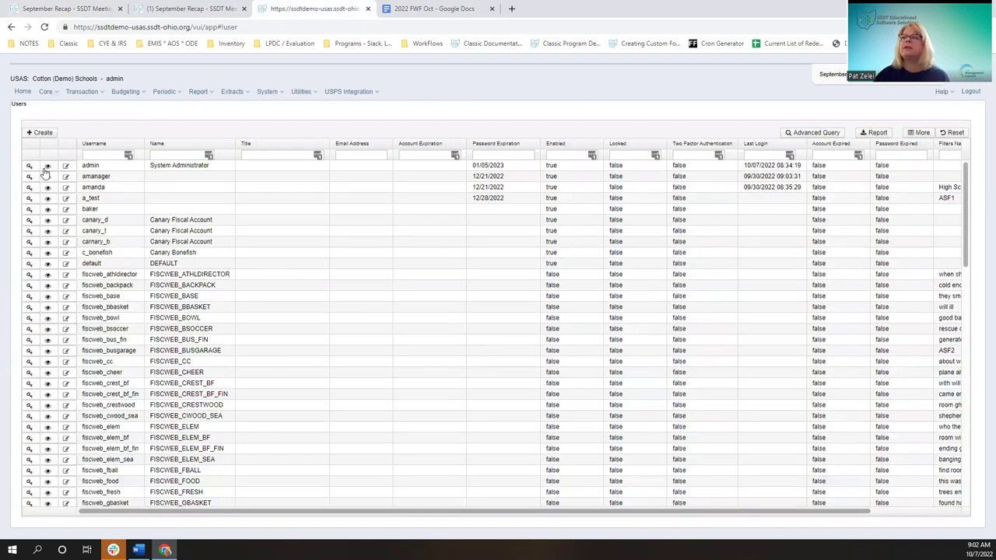
{"action": "left_click", "coordinate": [46, 167]}
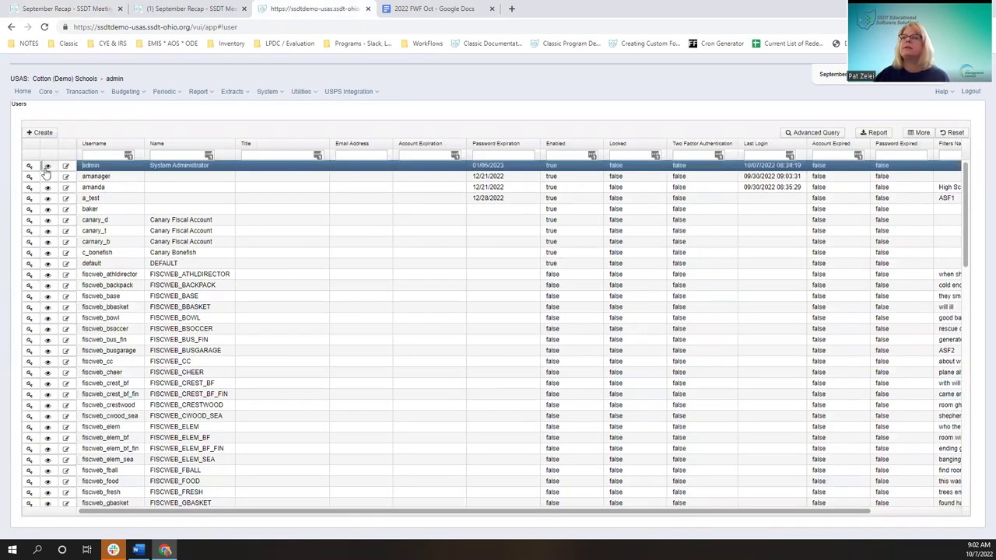
{"action": "left_click", "coordinate": [25, 79]}
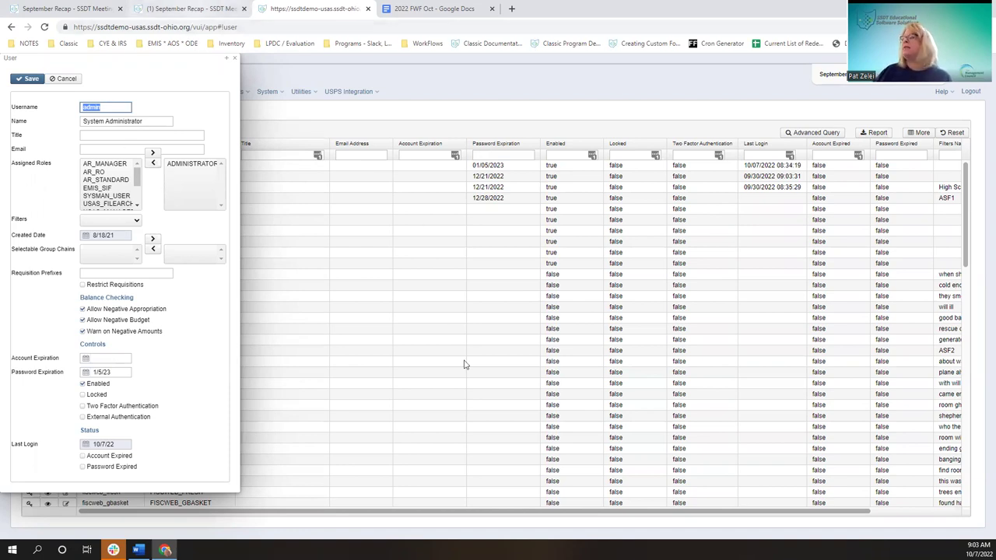
{"action": "key", "text": "ctrl+shift+Tab"}
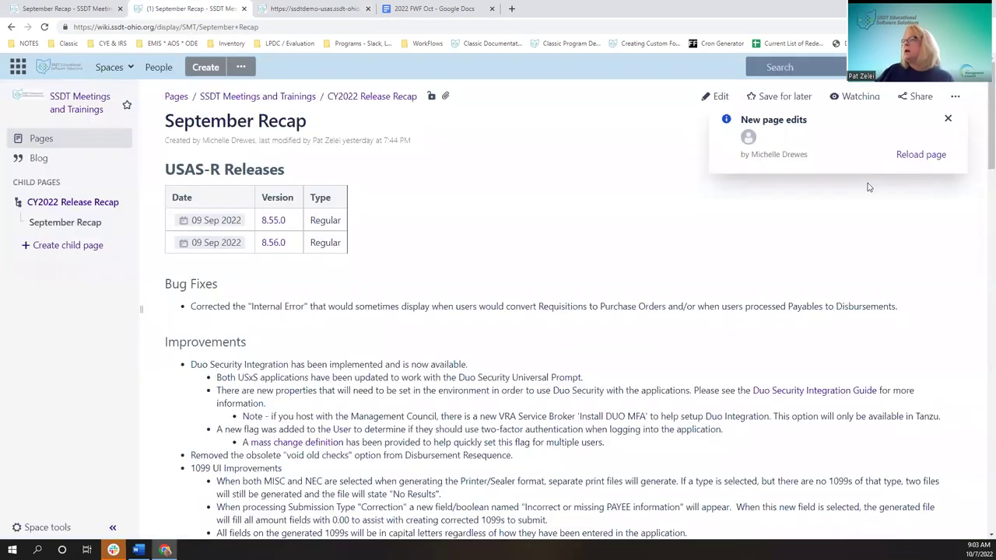
Reload the September Recap with new edits and highlight the 'Removed the obsolete void old checks' line
{"action": "left_click", "coordinate": [930, 158]}
{"action": "scroll", "coordinate": [304, 254], "scroll_direction": "down", "scroll_amount": 1}
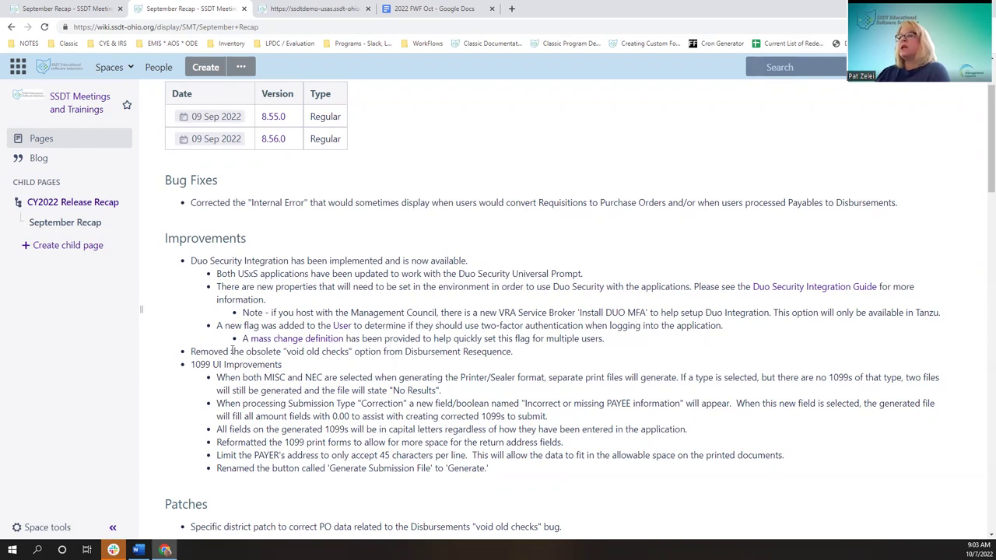
{"action": "left_click_drag", "start_coordinate": [191, 351], "coordinate": [516, 351]}
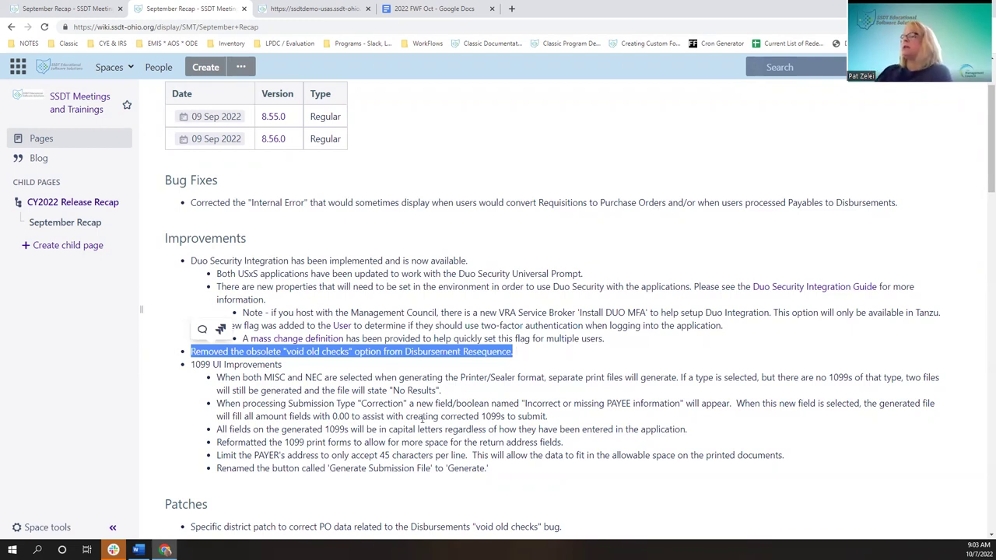
{"action": "left_click", "coordinate": [470, 10]}
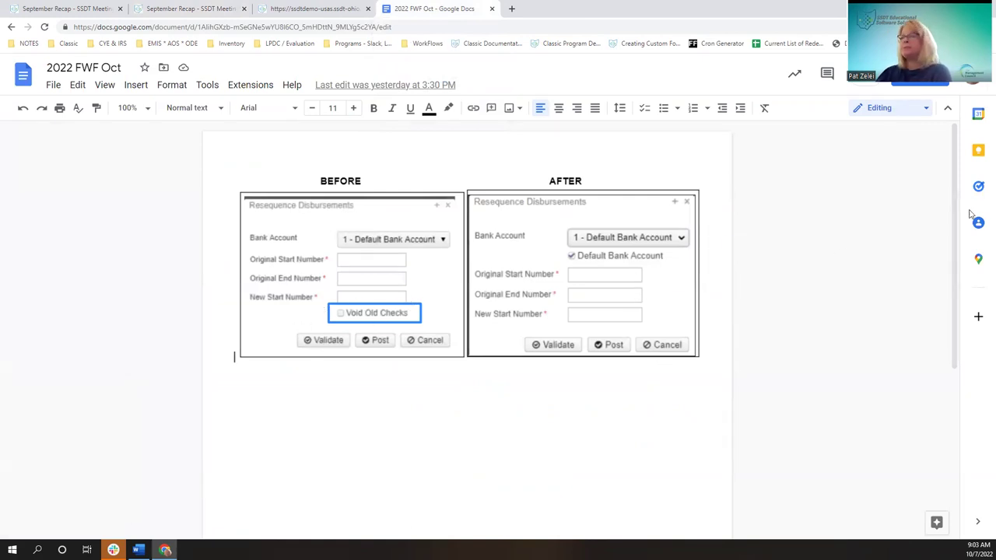
{"action": "left_click", "coordinate": [222, 9]}
{"action": "scroll", "coordinate": [431, 313], "scroll_direction": "down", "scroll_amount": 1}
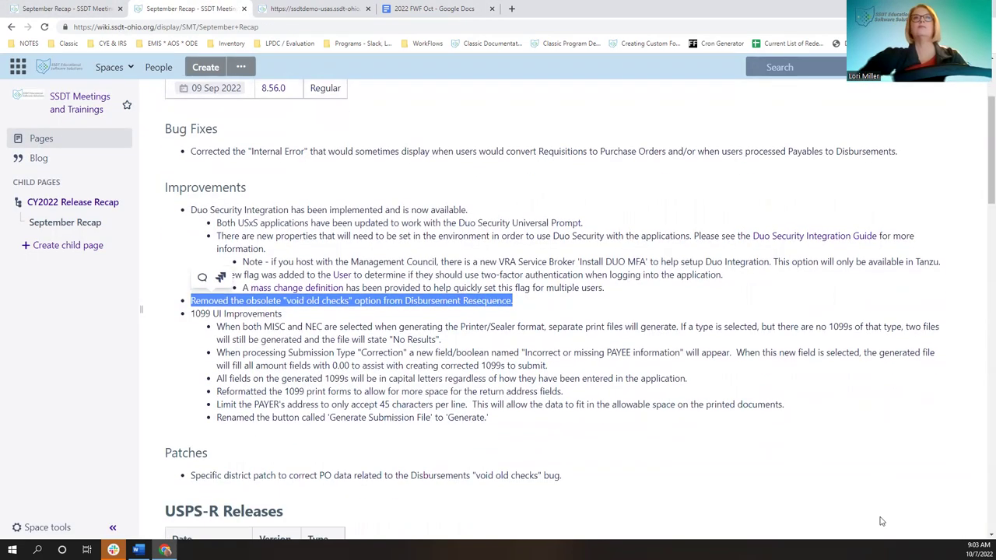
{"action": "scroll", "coordinate": [669, 350], "scroll_direction": "down", "scroll_amount": 2}
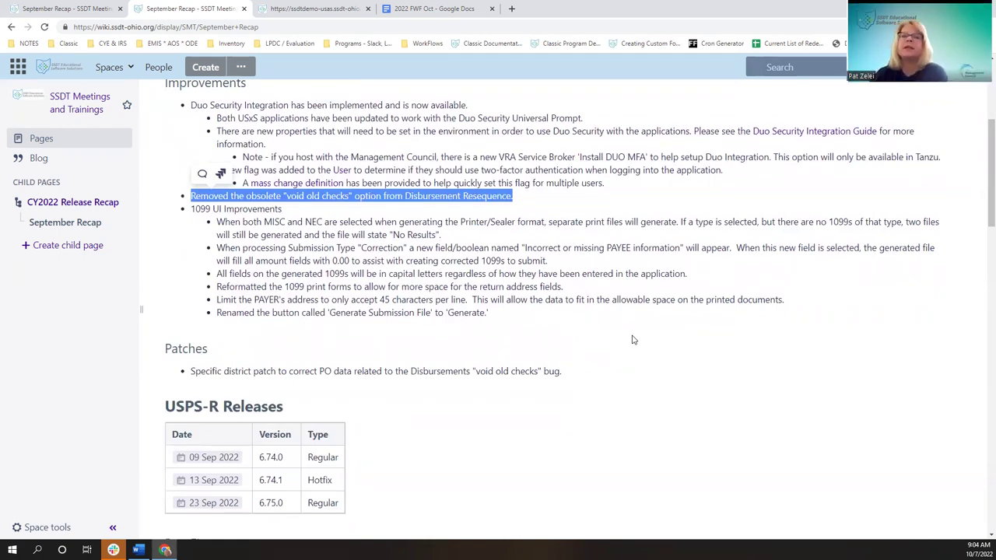
Close the admin user's edit form in USAS-R and go to Periodic > 1099 Extracts
{"action": "left_click", "coordinate": [340, 9]}
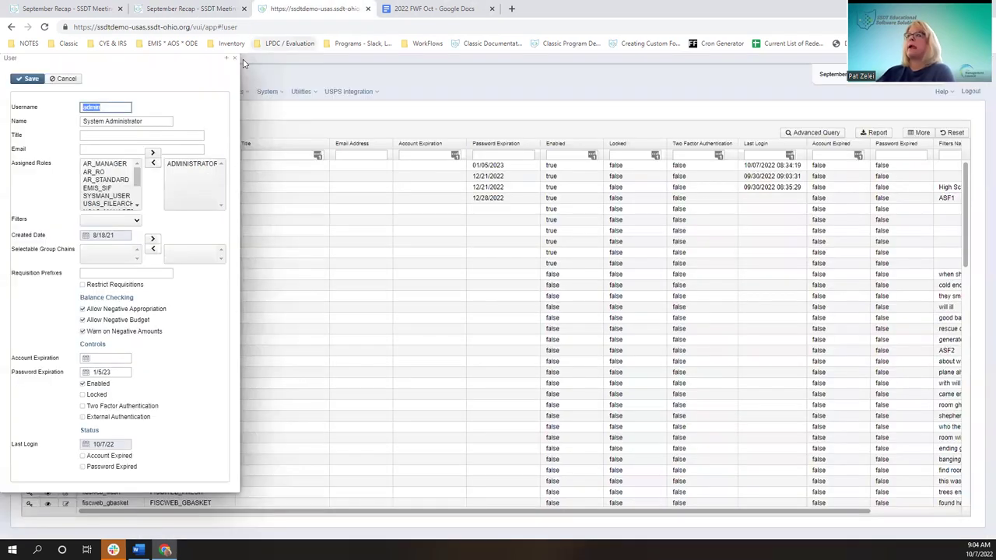
{"action": "left_click", "coordinate": [232, 62]}
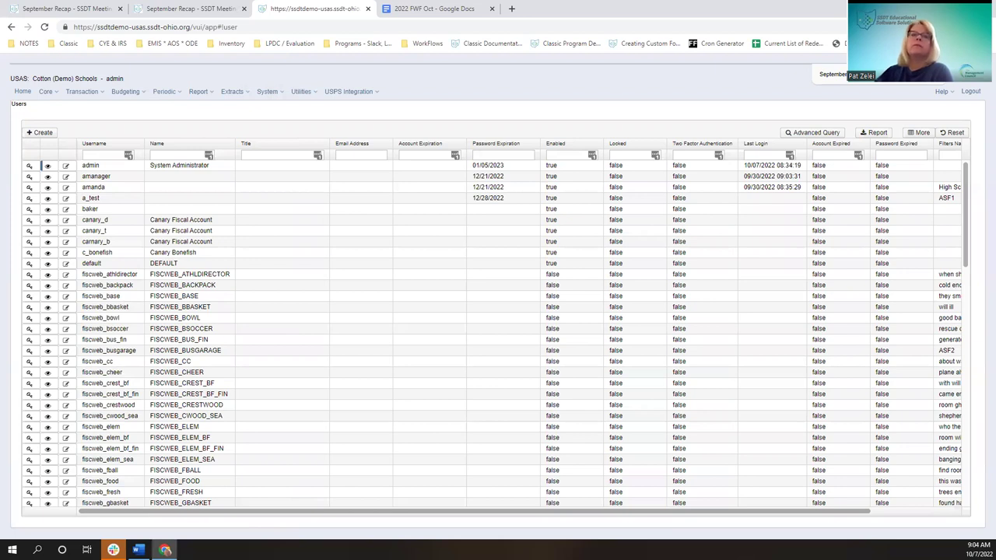
{"action": "left_click", "coordinate": [161, 93]}
{"action": "left_click", "coordinate": [183, 175]}
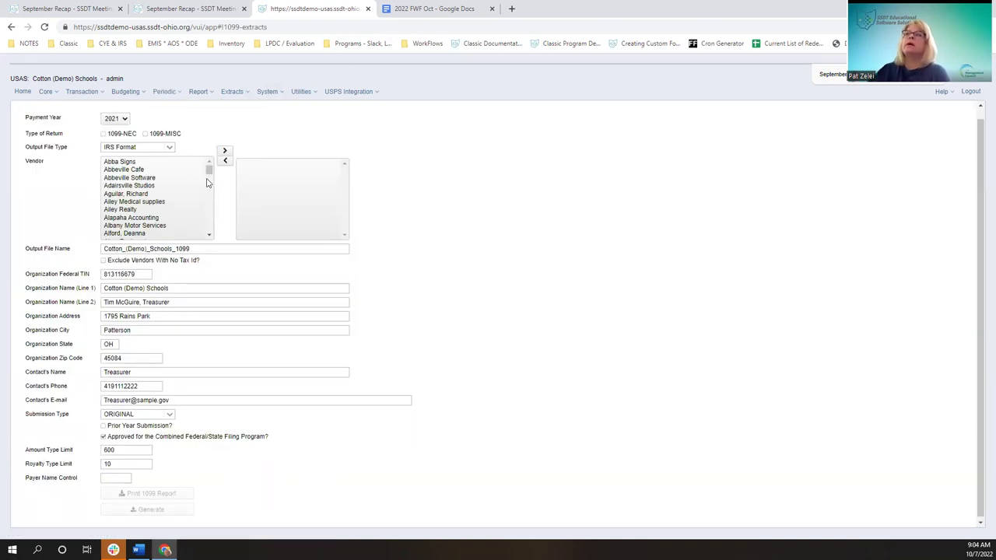
Choose Printer/Sealer Copies as the output file type and check both 1099-NEC and 1099-MISC
{"action": "left_click", "coordinate": [168, 147]}
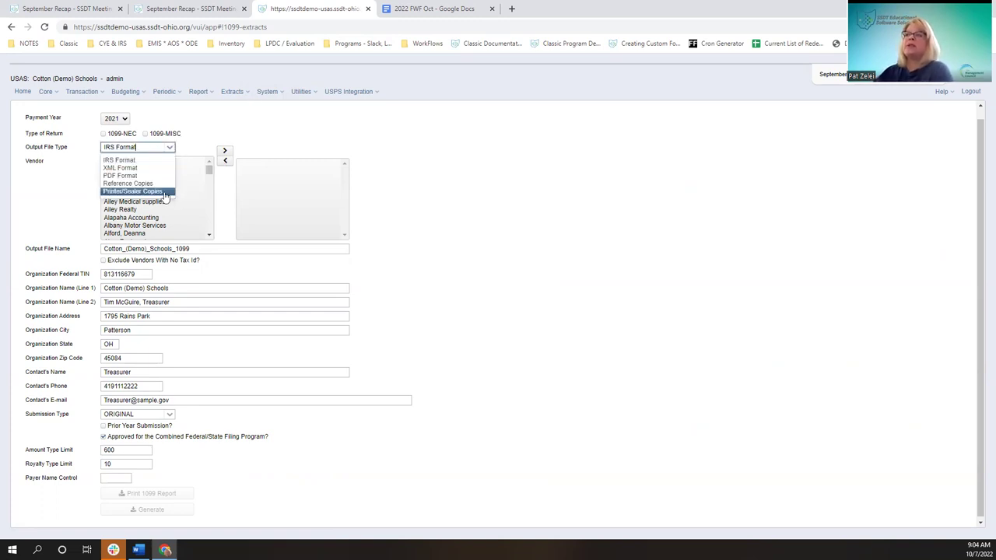
{"action": "left_click", "coordinate": [165, 192]}
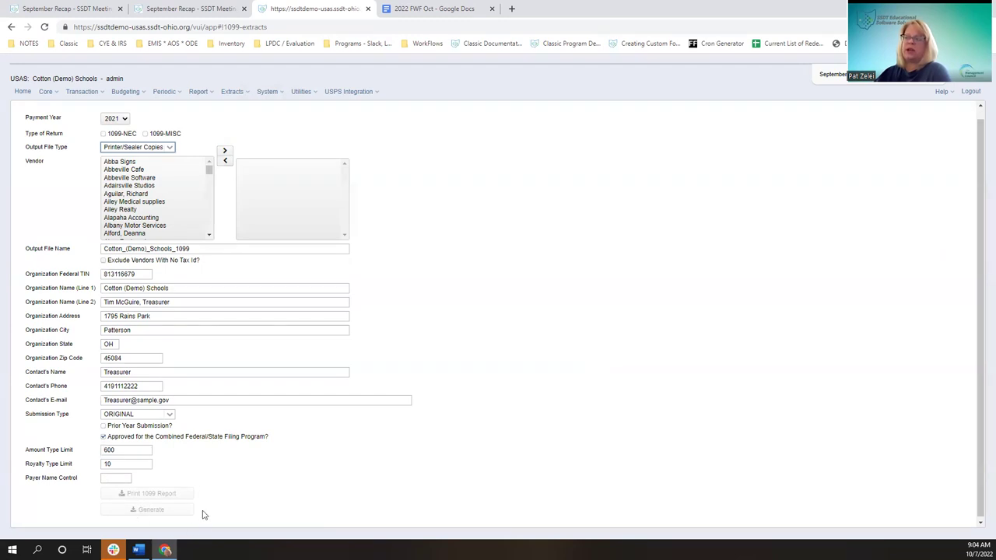
{"action": "left_click", "coordinate": [109, 136]}
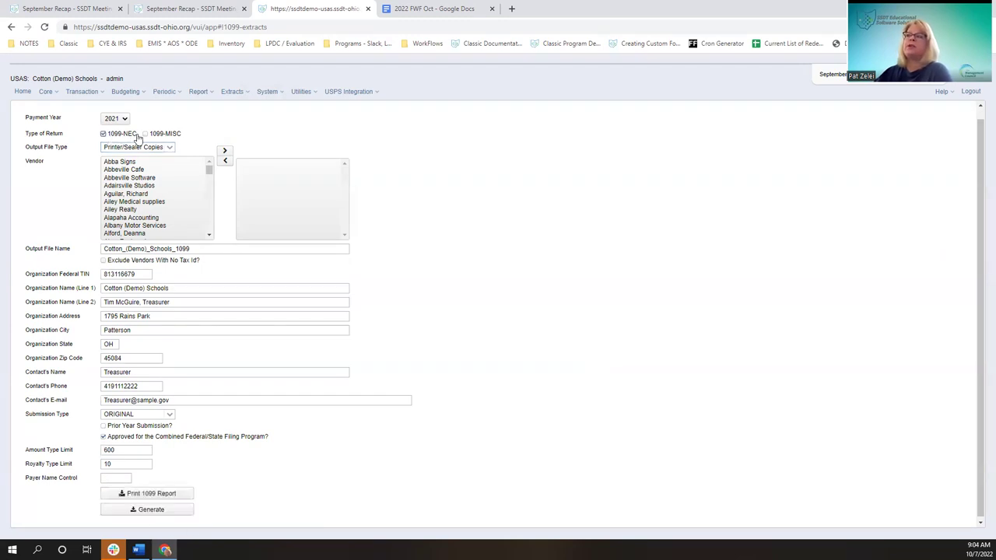
{"action": "left_click", "coordinate": [145, 134]}
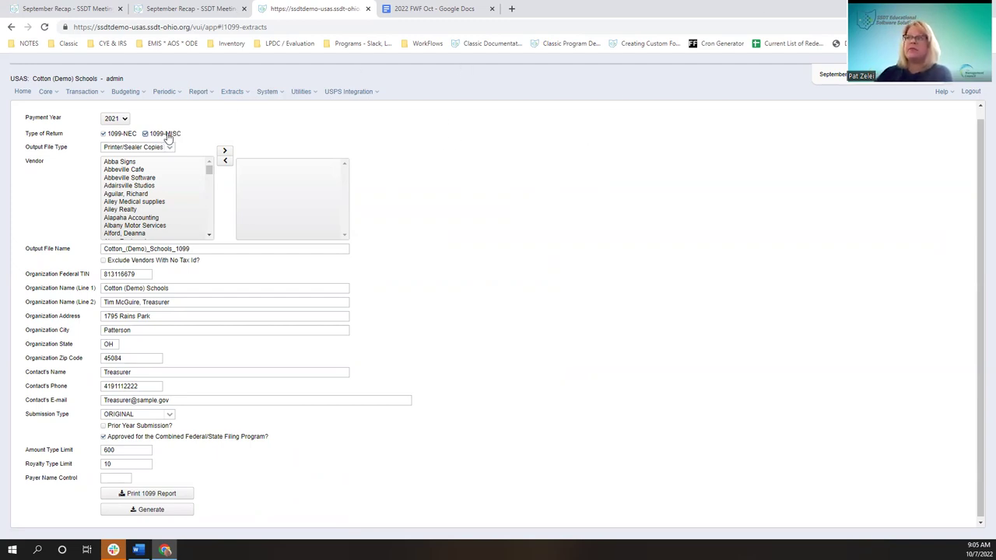
Generate the 1099 files and view the NEC and MISC PDFs, the MISC one reading No Results
{"action": "left_click", "coordinate": [141, 511]}
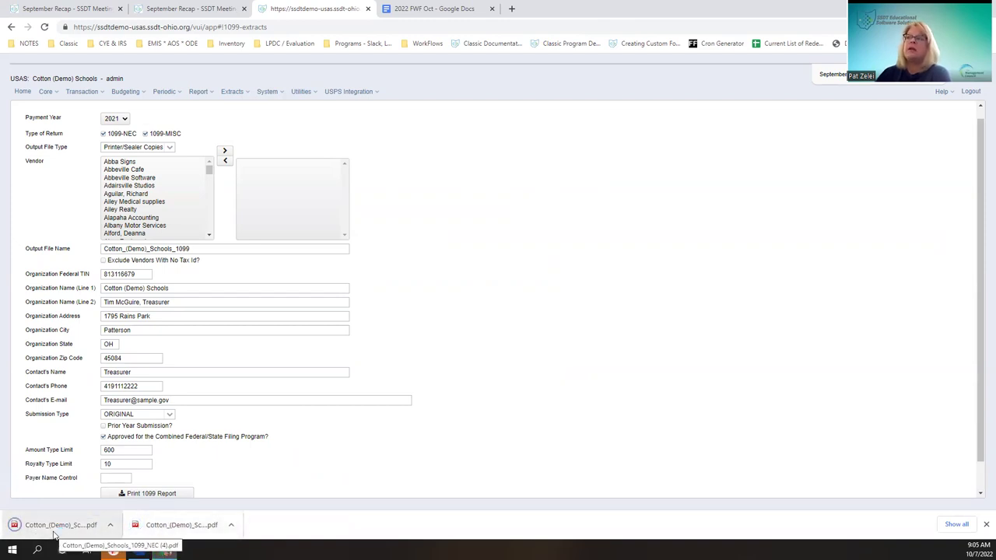
{"action": "left_click", "coordinate": [53, 531]}
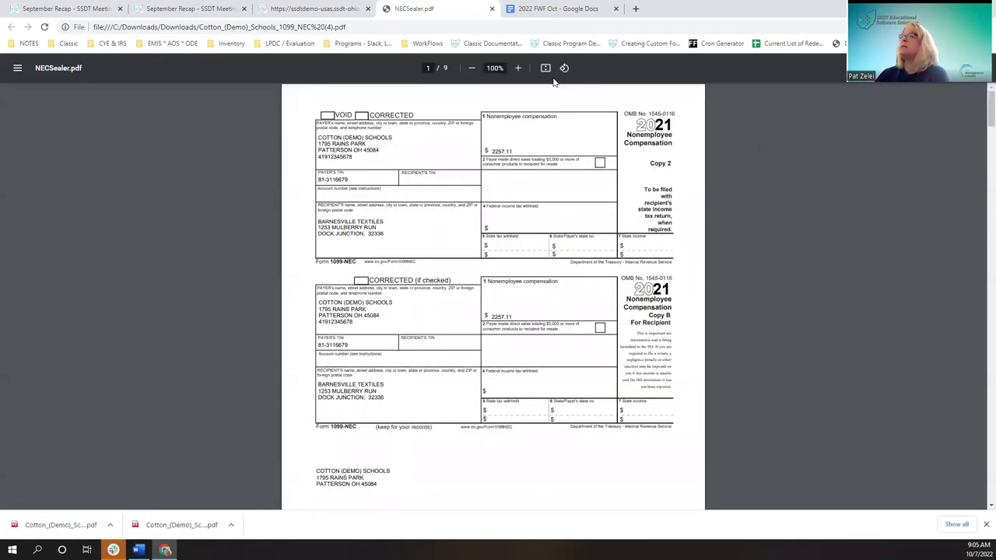
{"action": "left_click", "coordinate": [171, 529]}
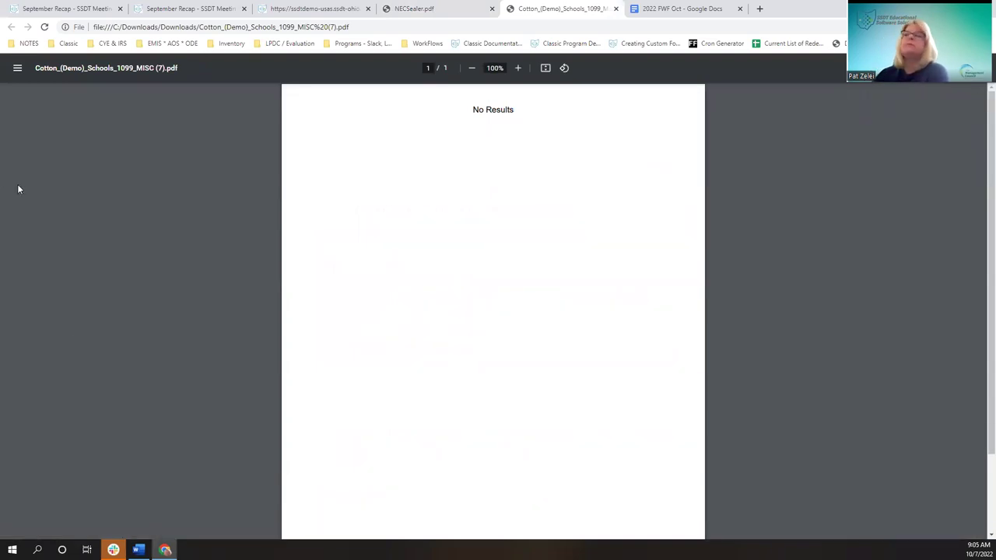
{"action": "left_click", "coordinate": [321, 10]}
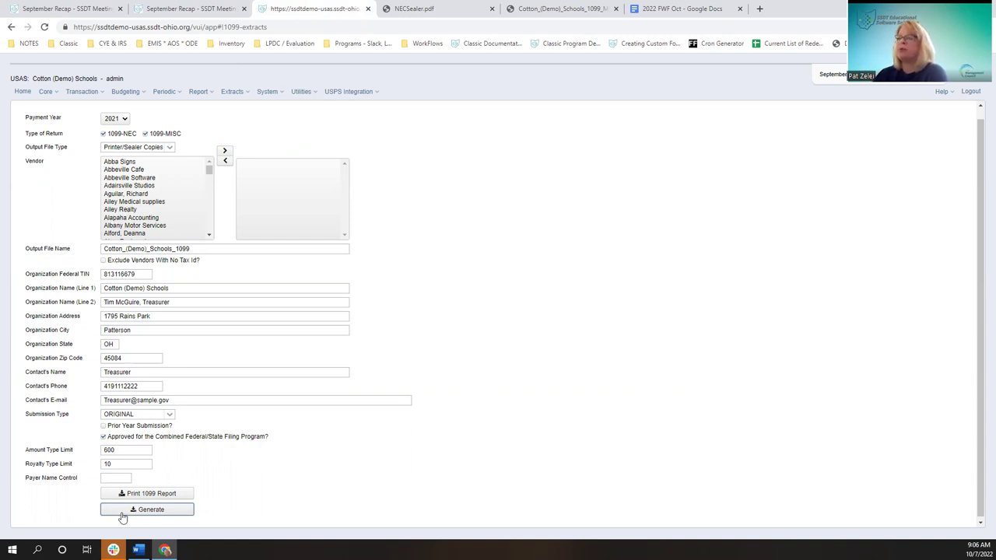
Regenerate the 1099 files and review the 9-page NECSealer.pdf payer and recipient copies
{"action": "left_click", "coordinate": [162, 510]}
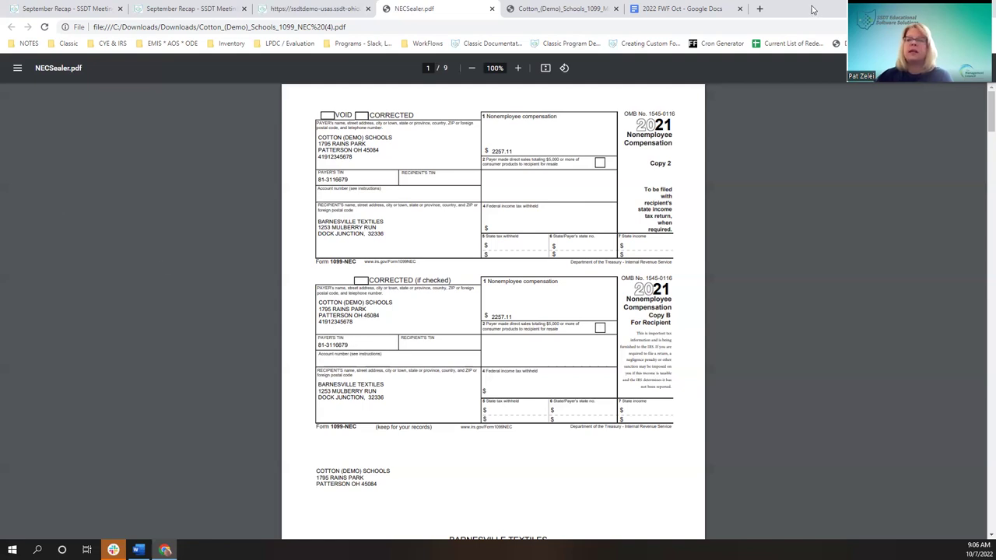
{"action": "left_click", "coordinate": [333, 11]}
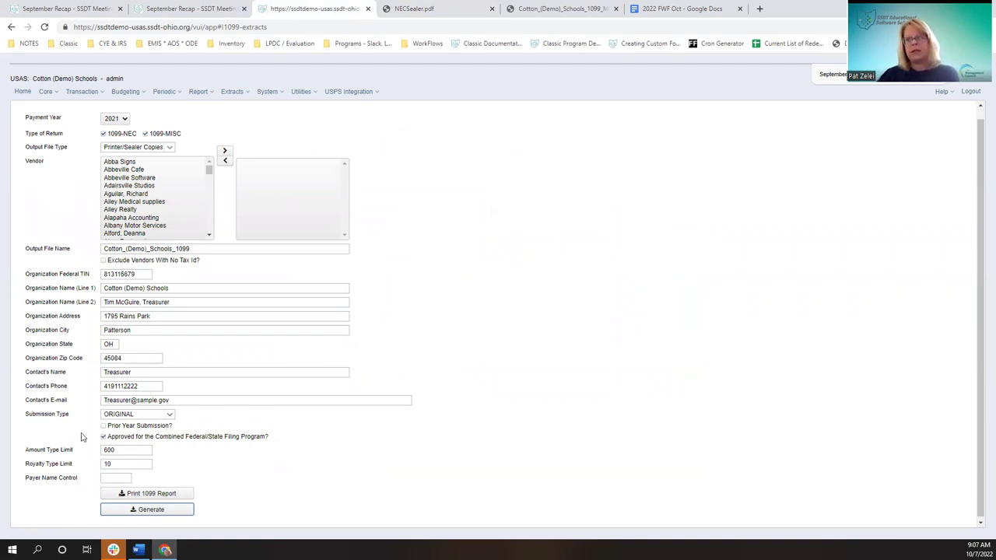
Set Submission Type to CORRECTION, demonstrate the incorrect or missing PAYEE information checkbox, then return to the wiki
{"action": "left_click", "coordinate": [169, 416]}
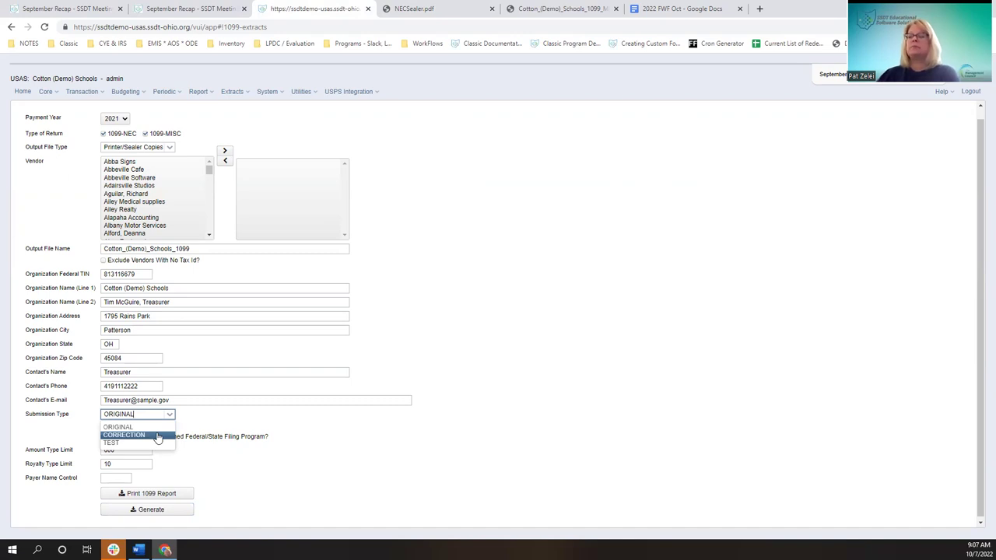
{"action": "left_click", "coordinate": [158, 435]}
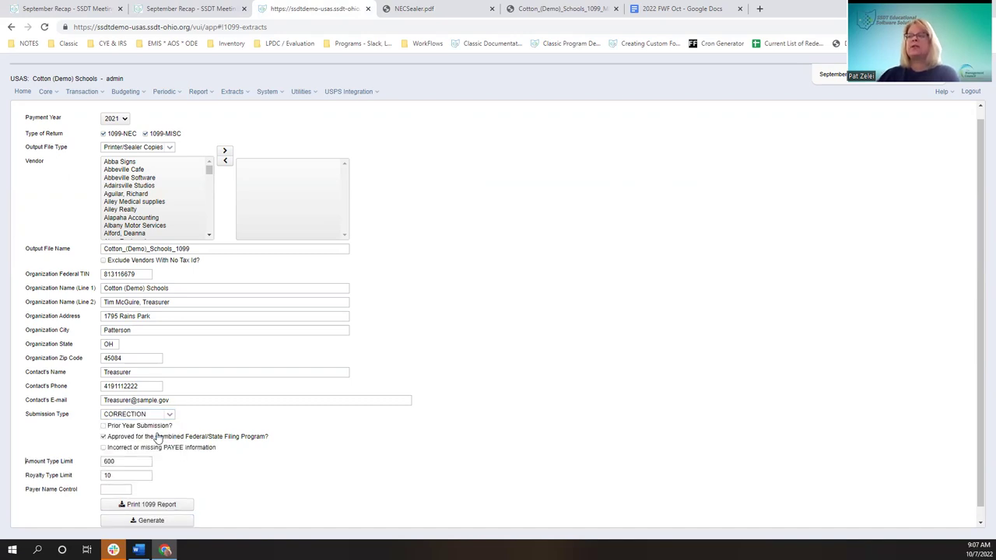
{"action": "left_click", "coordinate": [104, 449]}
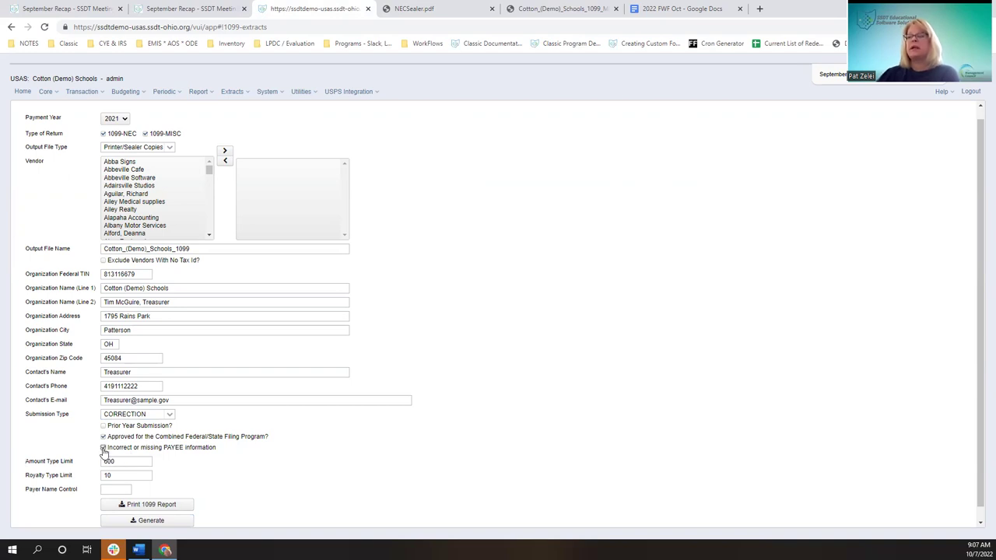
{"action": "left_click", "coordinate": [104, 449]}
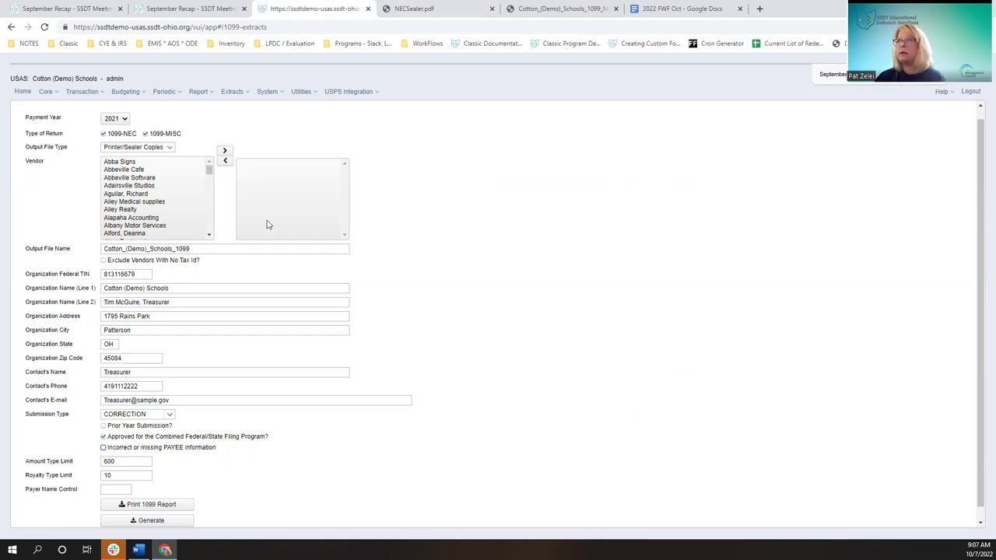
{"action": "left_click", "coordinate": [158, 7]}
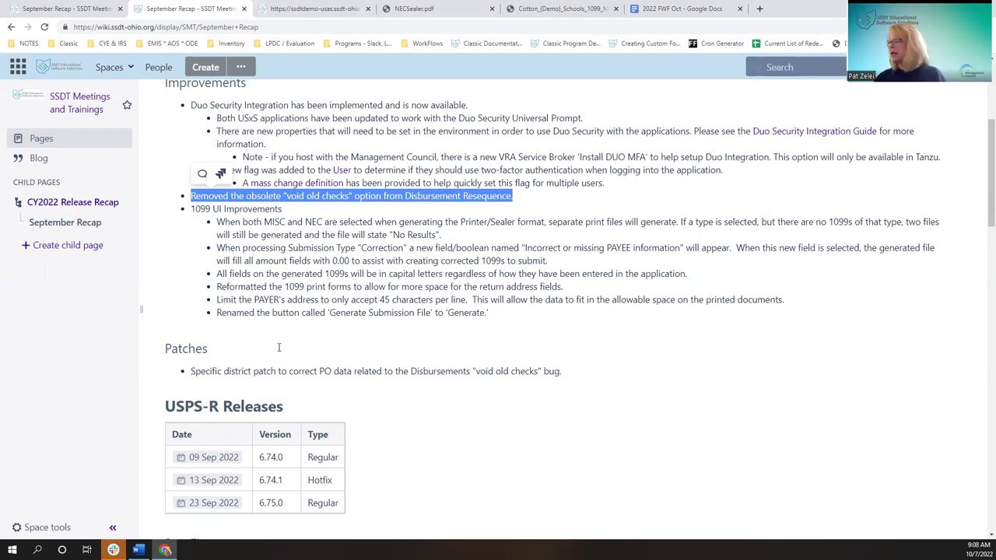
Scroll the September Recap down to the USPS-R Releases section
{"action": "scroll", "coordinate": [263, 288], "scroll_direction": "down", "scroll_amount": 5}
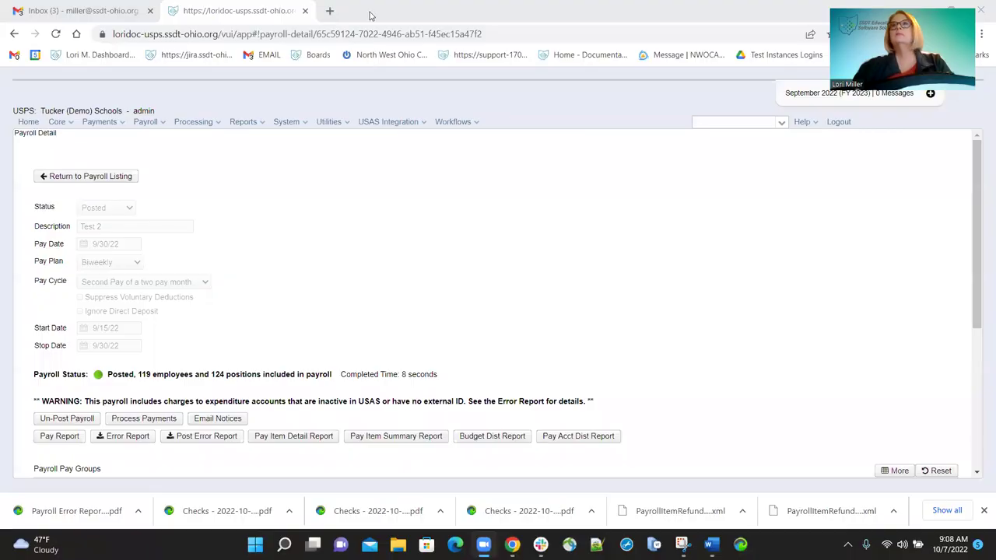
In a new tab, go from the SSDT Public Wiki through SSDT Meetings and Trainings and Calendar Year 2022 to the September recap
{"action": "key", "text": "ctrl+t"}
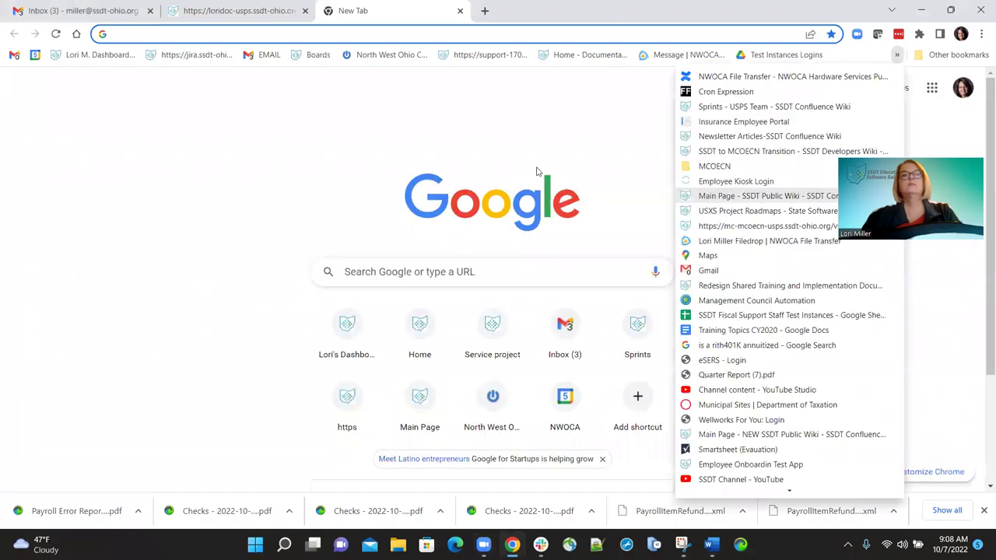
{"action": "left_click", "coordinate": [686, 136]}
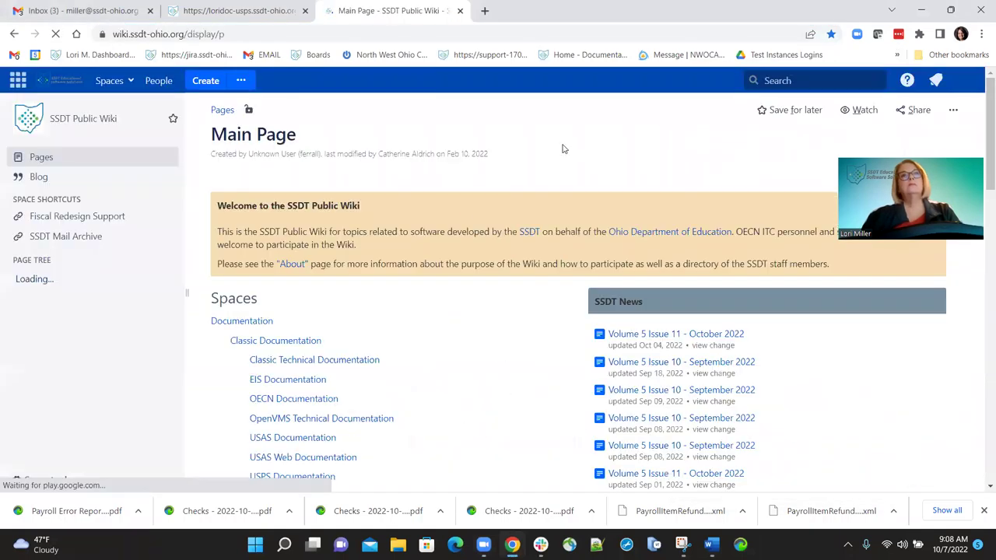
{"action": "scroll", "coordinate": [304, 308], "scroll_direction": "down", "scroll_amount": 5}
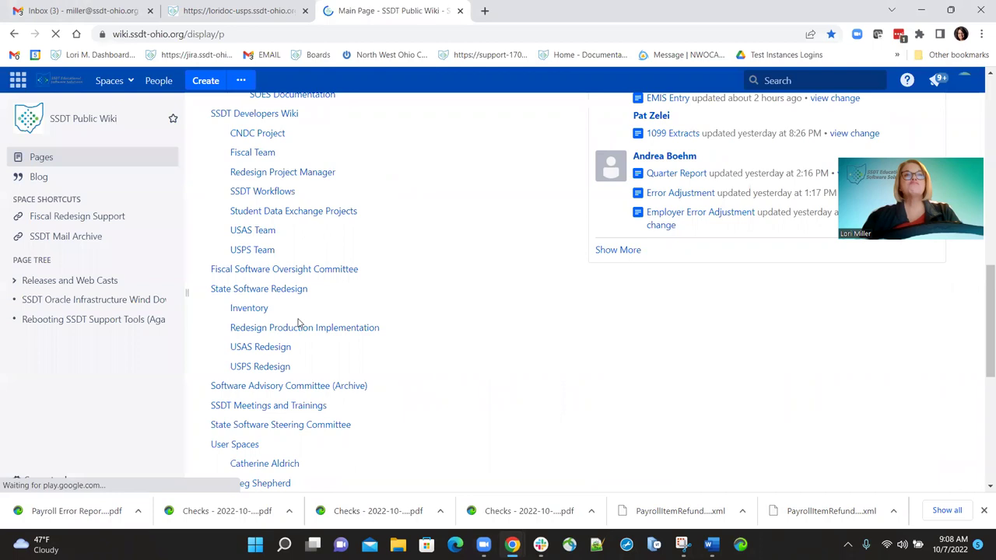
{"action": "scroll", "coordinate": [356, 262], "scroll_direction": "down", "scroll_amount": 2}
{"action": "left_click", "coordinate": [334, 274]}
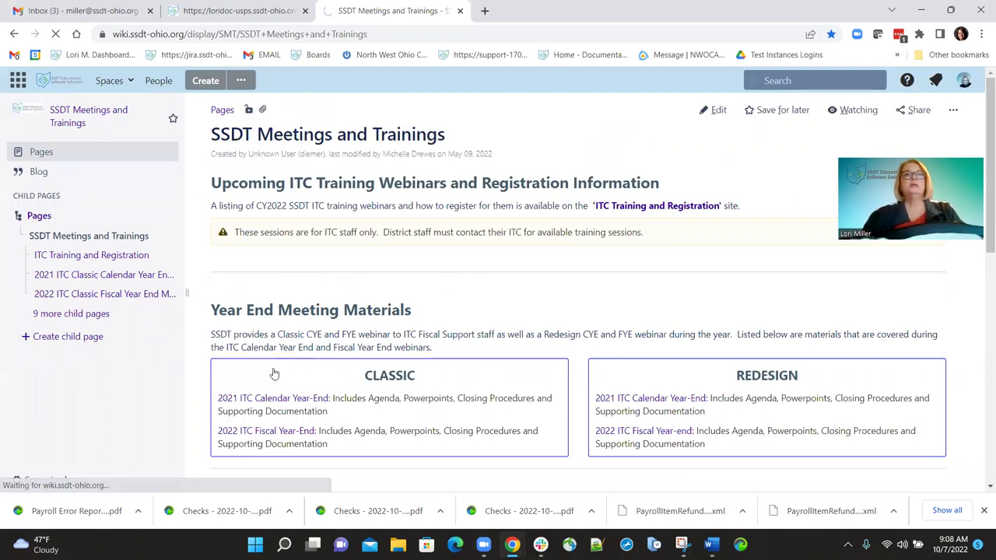
{"action": "scroll", "coordinate": [270, 379], "scroll_direction": "down", "scroll_amount": 5}
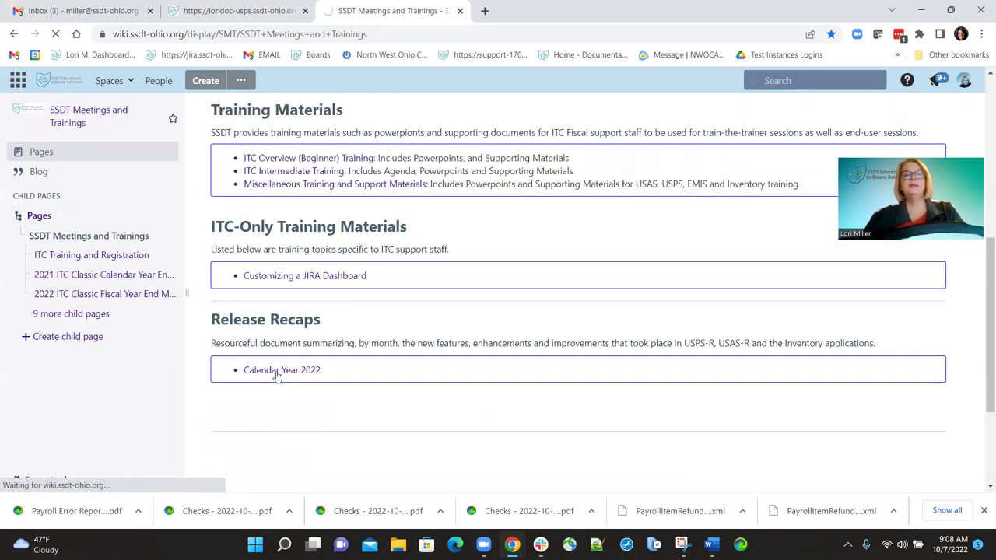
{"action": "left_click", "coordinate": [273, 371]}
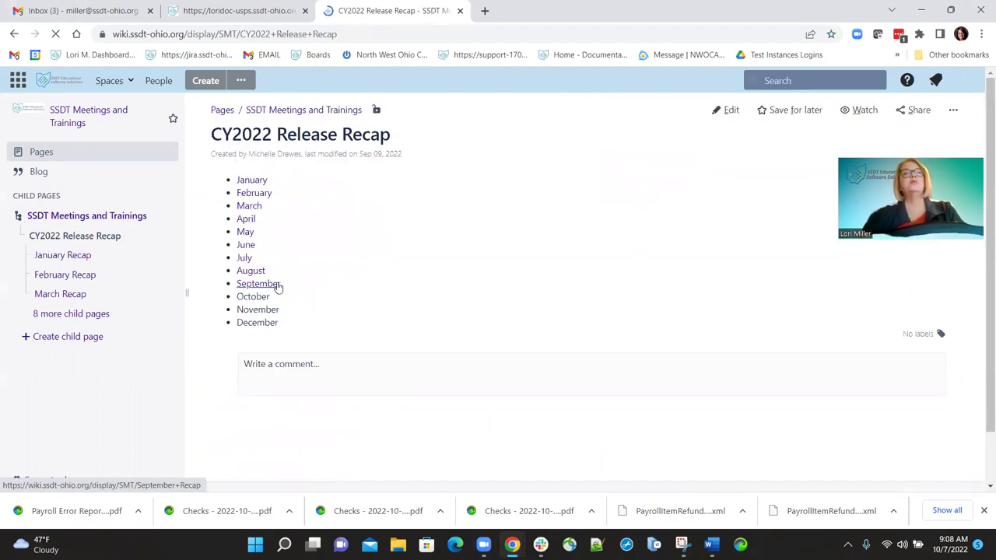
{"action": "left_click", "coordinate": [259, 283]}
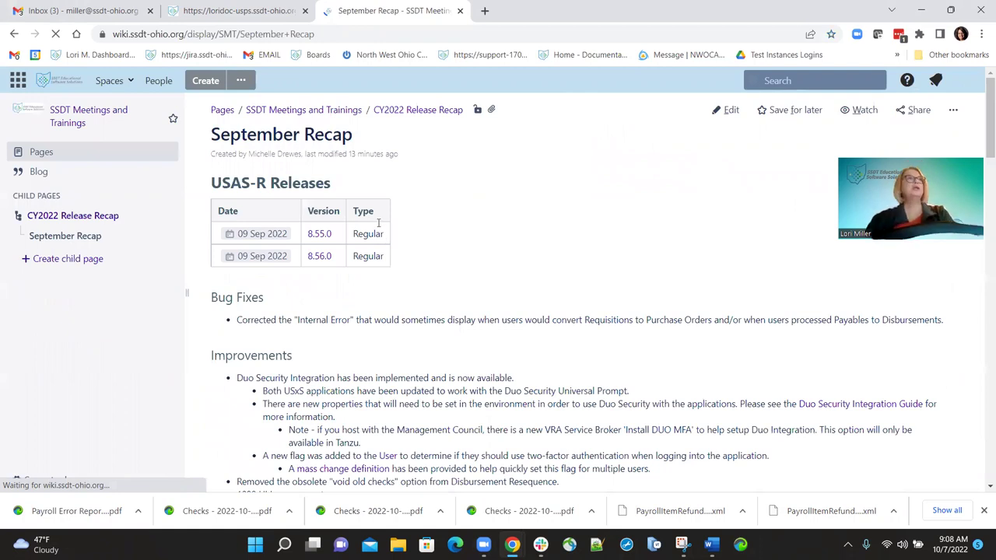
{"action": "scroll", "coordinate": [379, 223], "scroll_direction": "down", "scroll_amount": 5}
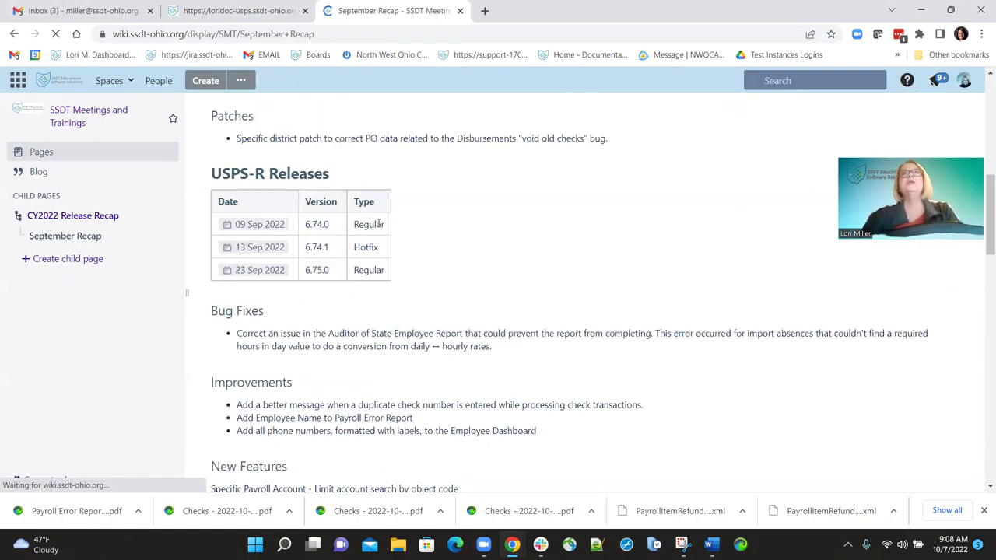